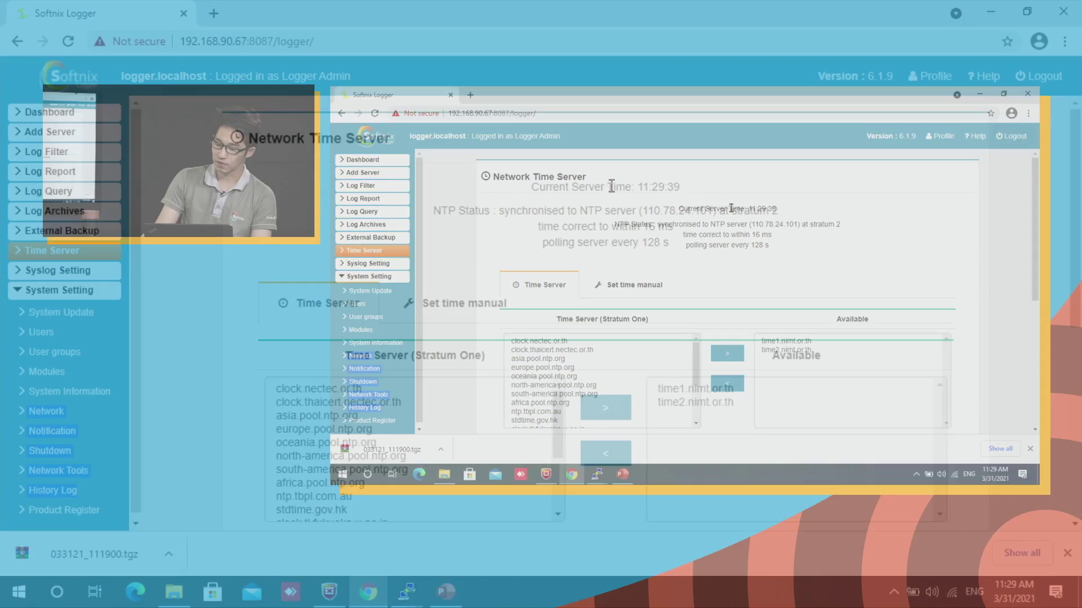
Review the NTP synchronisation status and the entries in the Stratum One and Available time server lists
drag(732, 209, 740, 208)
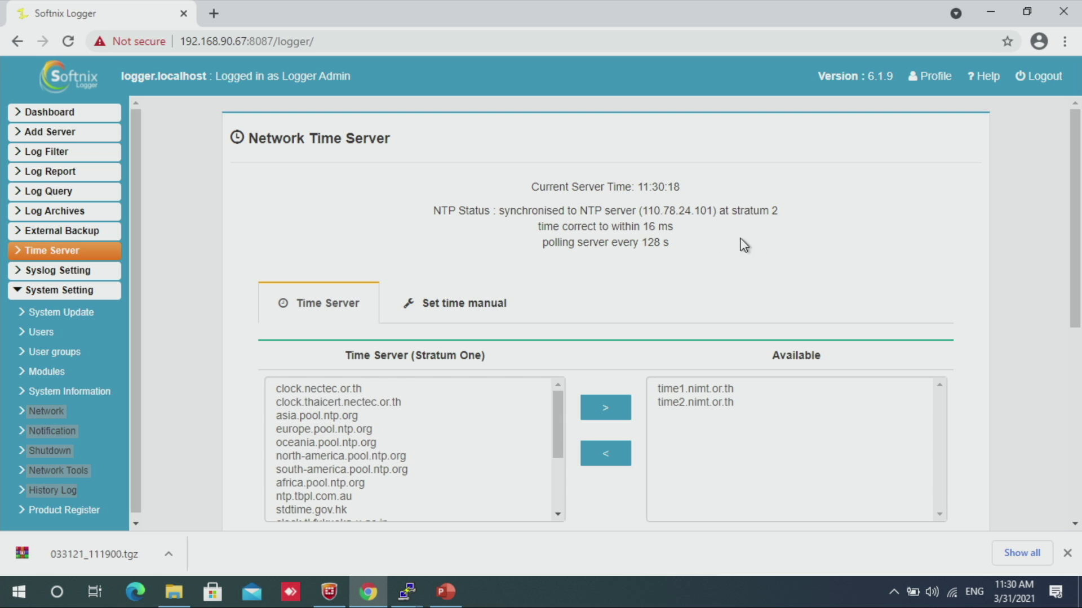
click(307, 393)
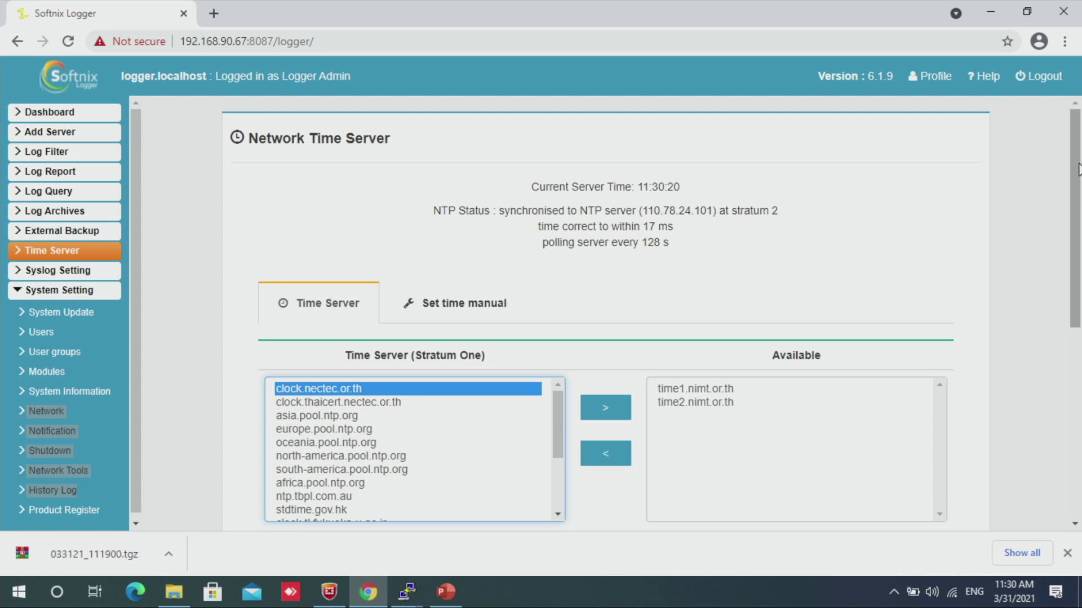
scroll(1077, 169, down, 3)
click(334, 285)
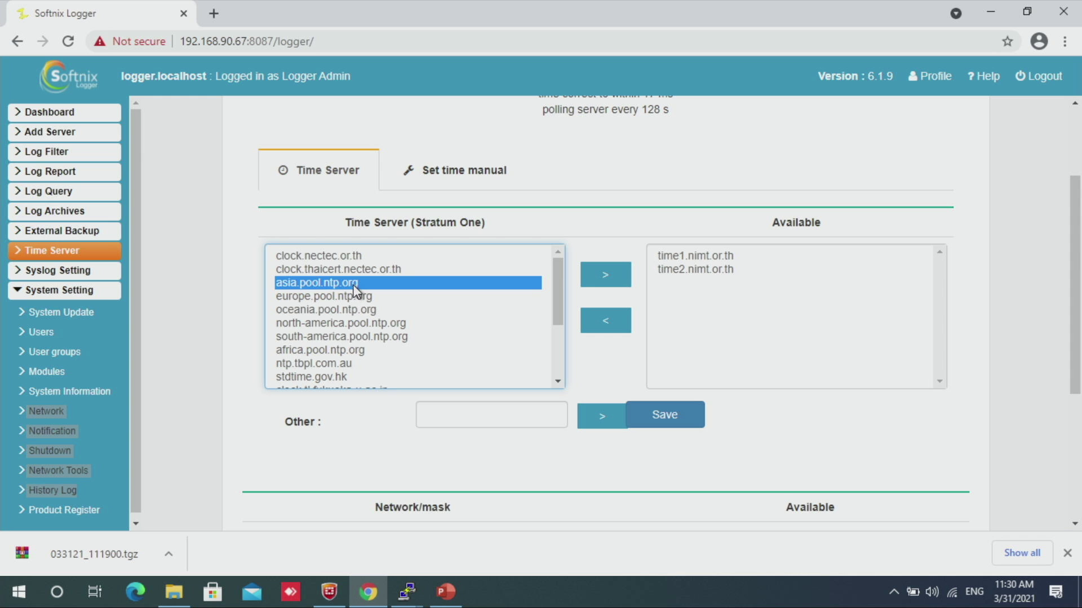
click(343, 256)
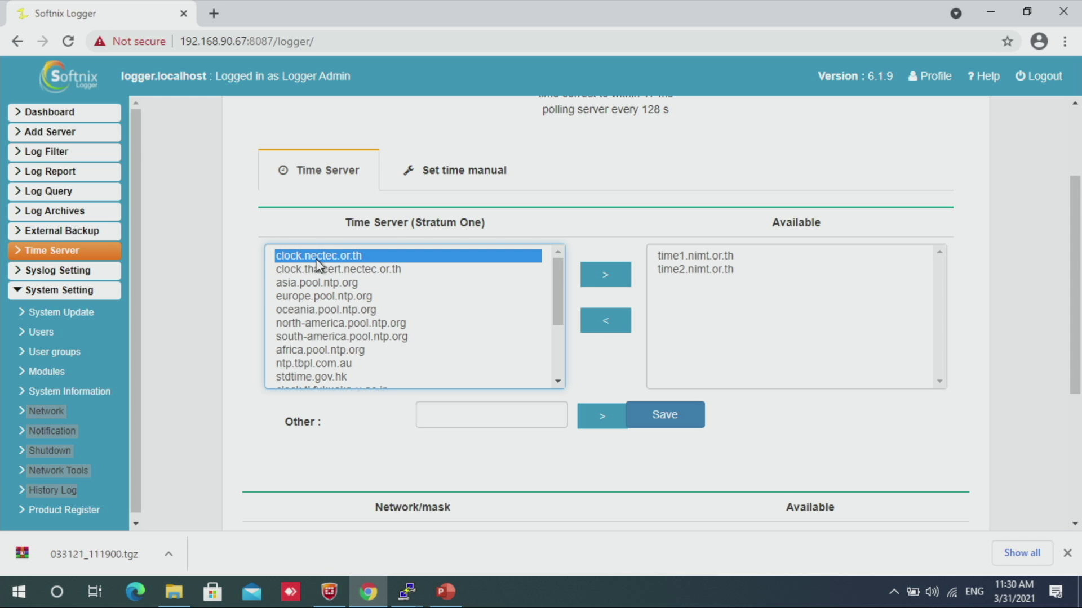
click(706, 259)
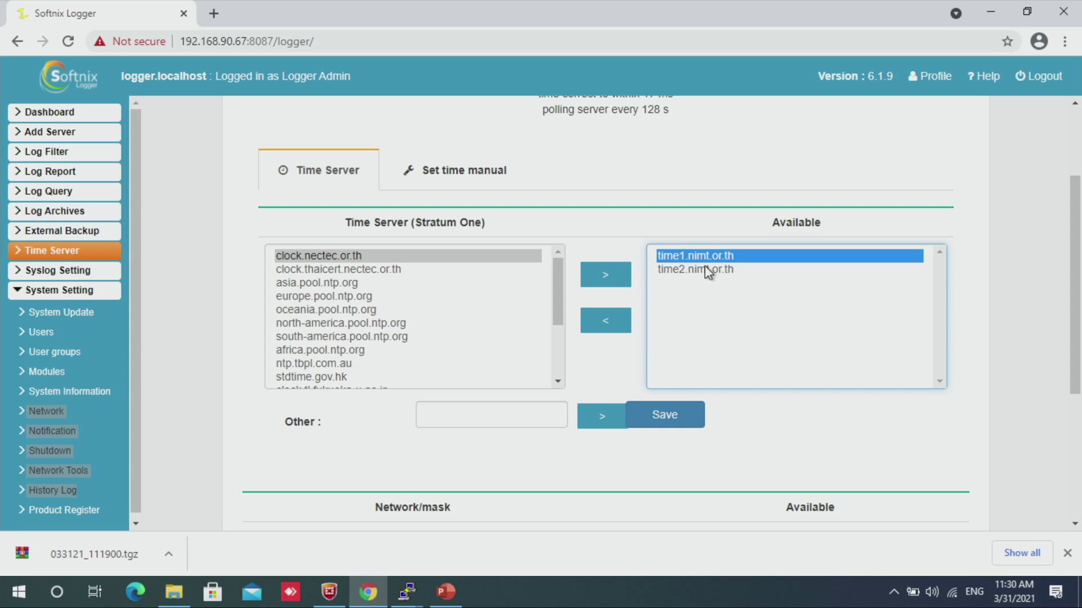
click(708, 272)
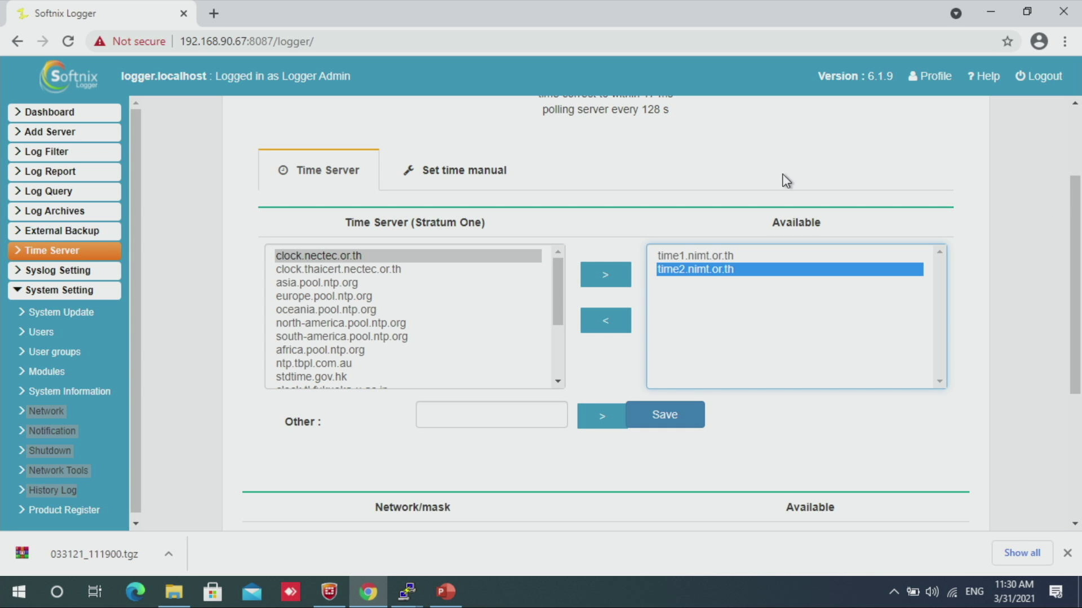
click(438, 296)
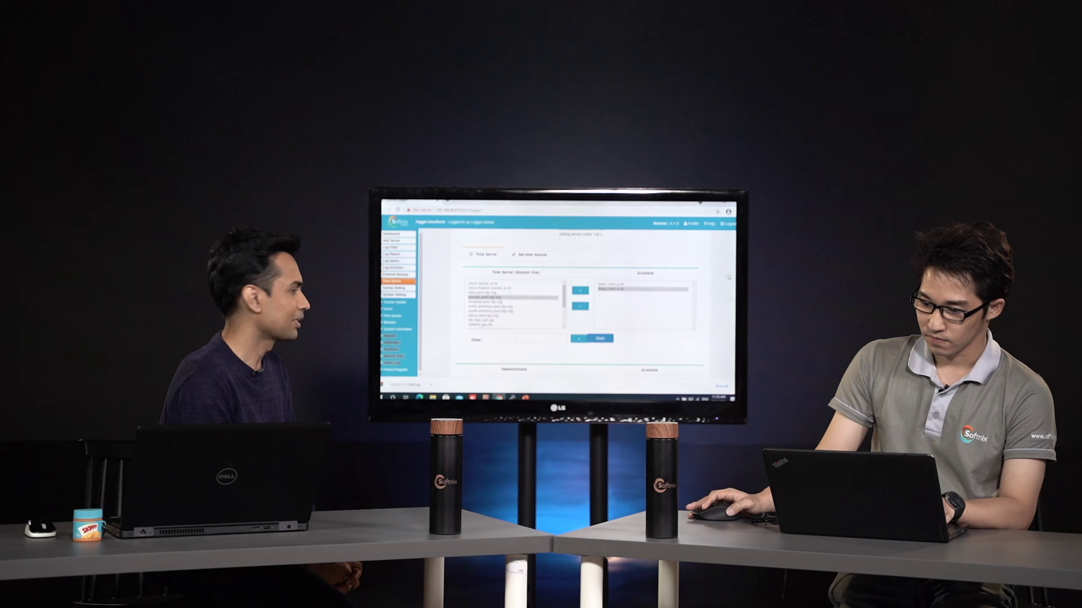
scroll(581, 304, up, 3)
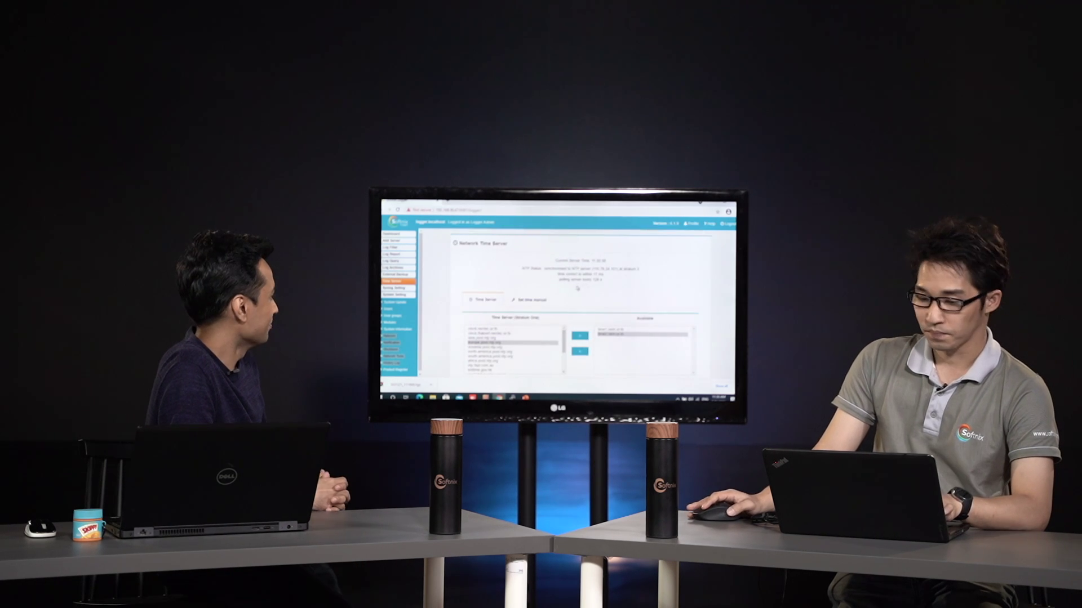
Add 110.78.24.101 as a custom time server to the Available time server list
scroll(579, 299, down, 3)
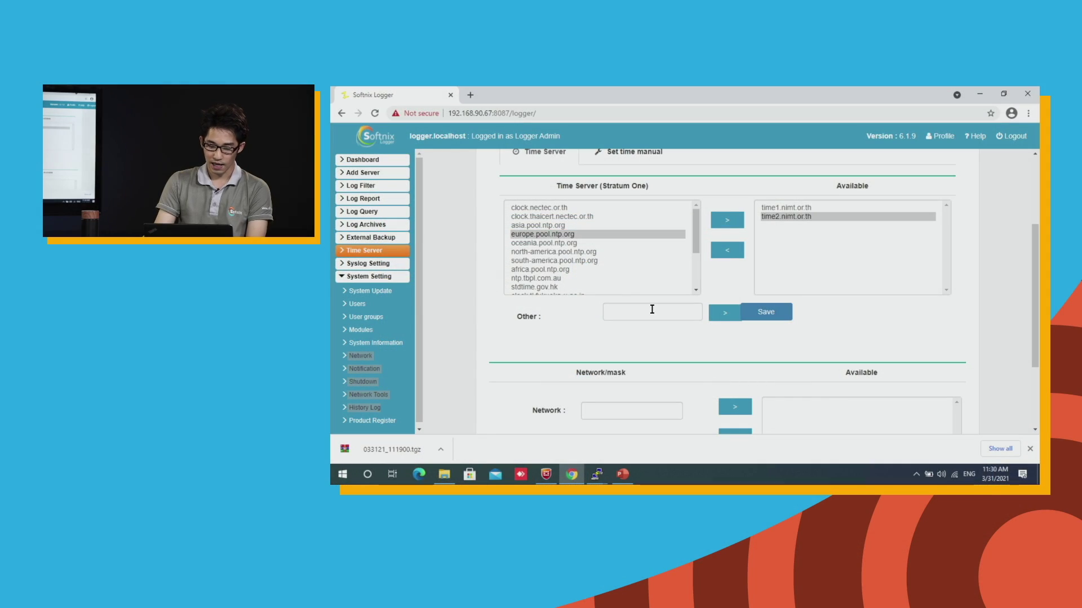
click(652, 309)
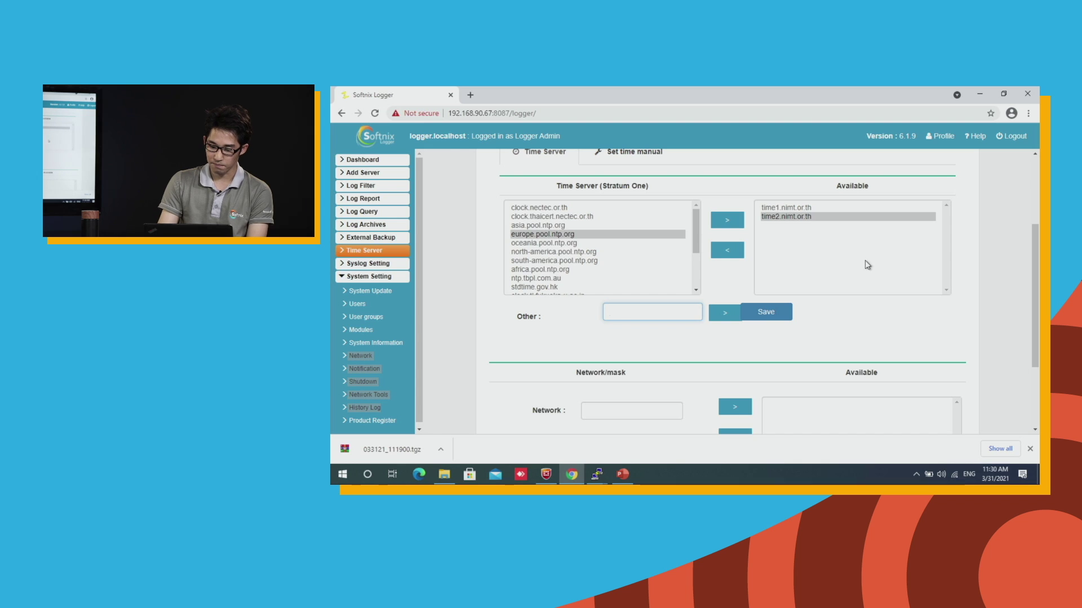
scroll(1038, 286, up, 2)
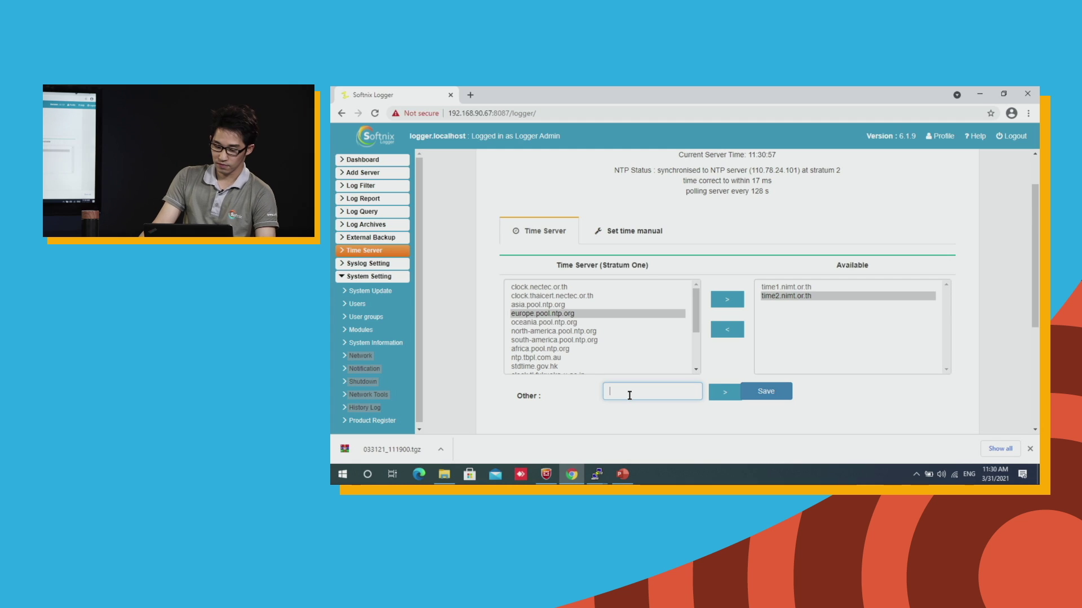
text(110.78.24.101)
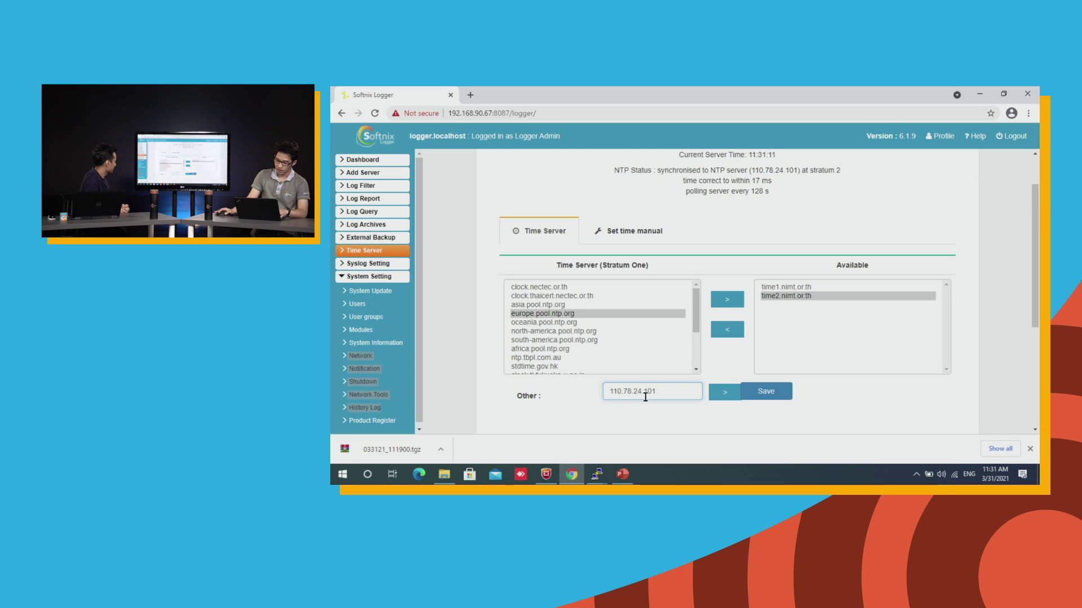
click(725, 397)
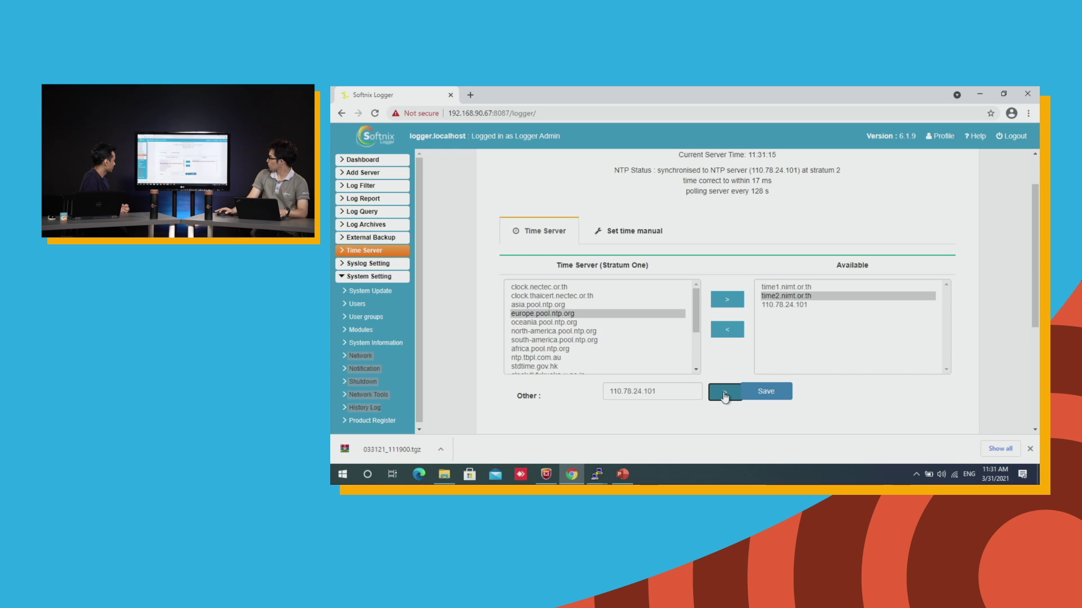
Remove time2.nimt.or.th and time1.nimt.or.th from the Available time server list
click(792, 294)
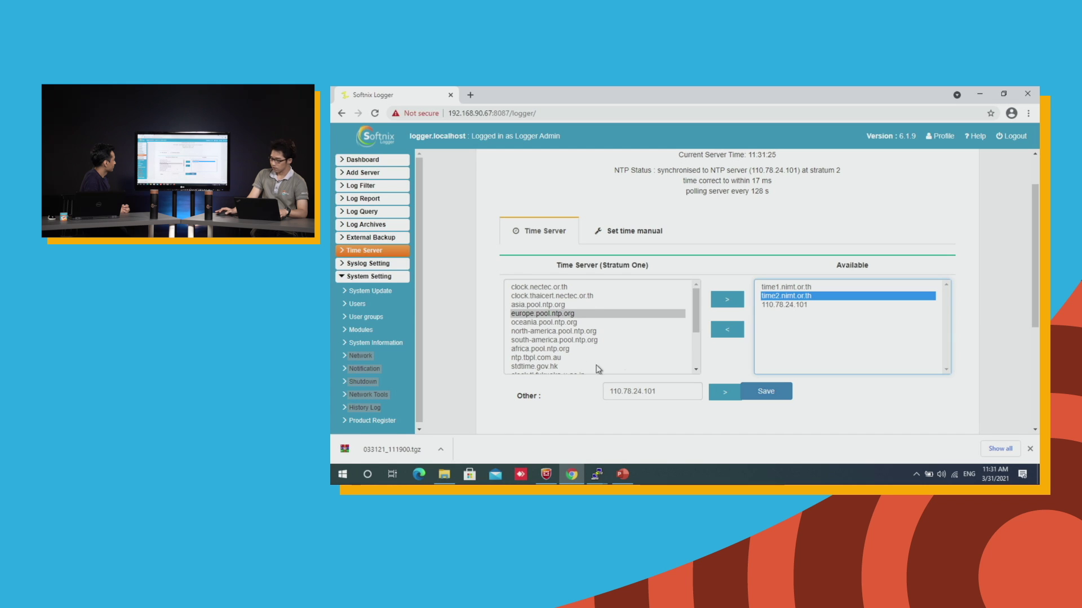
click(726, 333)
click(726, 335)
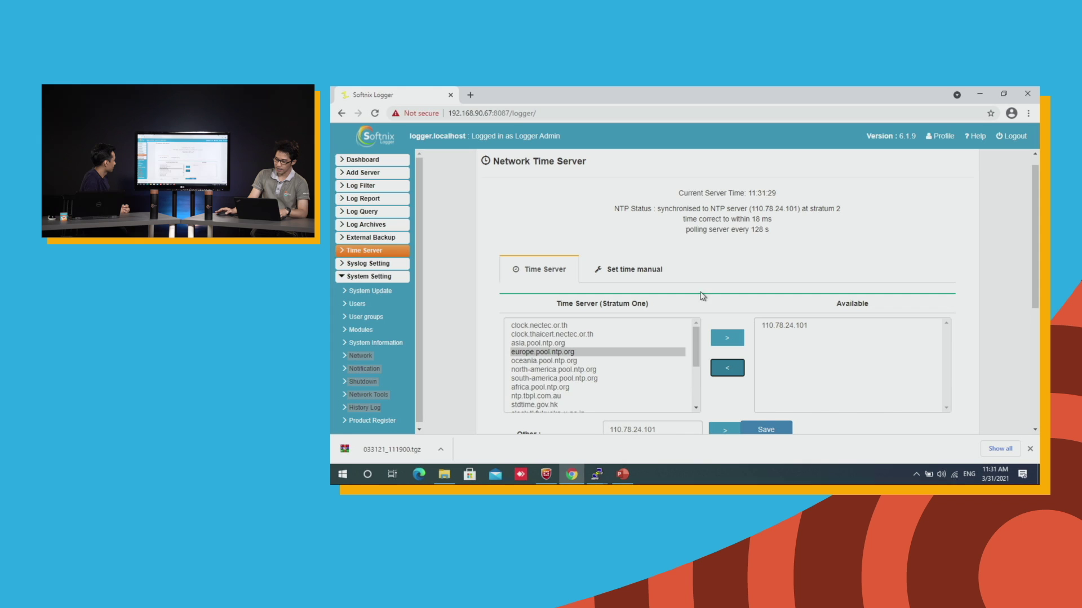
Add the network 192.168.1.0 with netmask 255.255.255.0 to the Available list of the Network/mask section
scroll(1027, 232, down, 1)
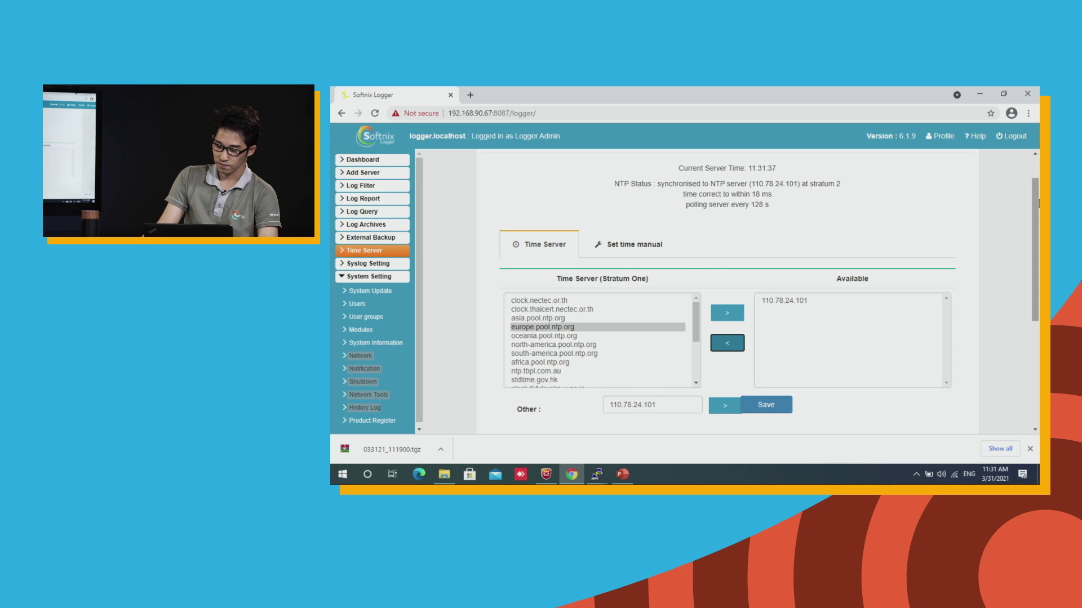
scroll(1035, 204, down, 3)
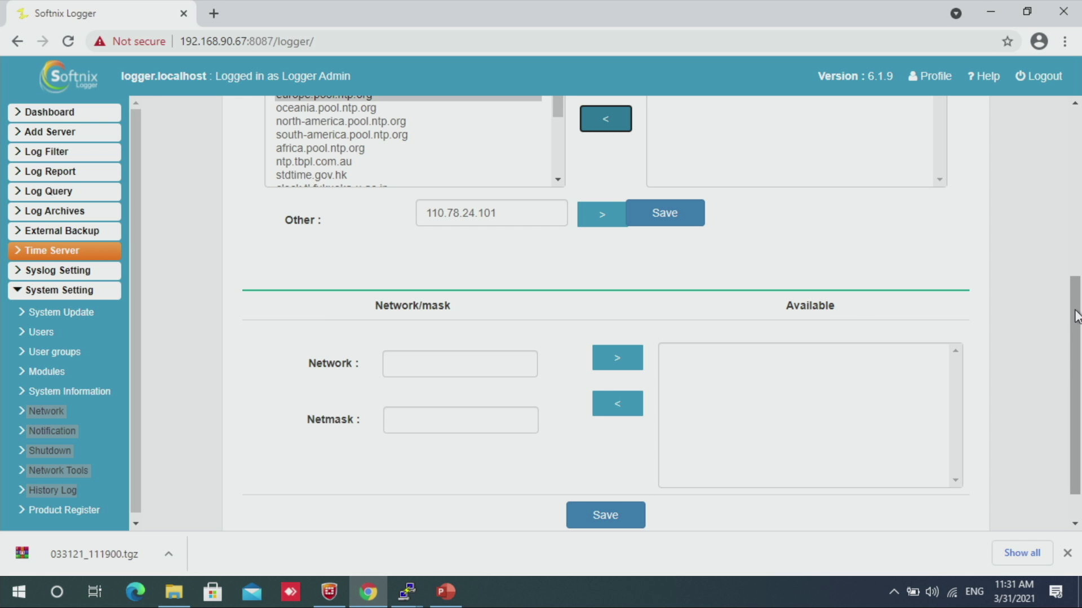
scroll(1076, 316, up, 2)
scroll(1077, 315, down, 2)
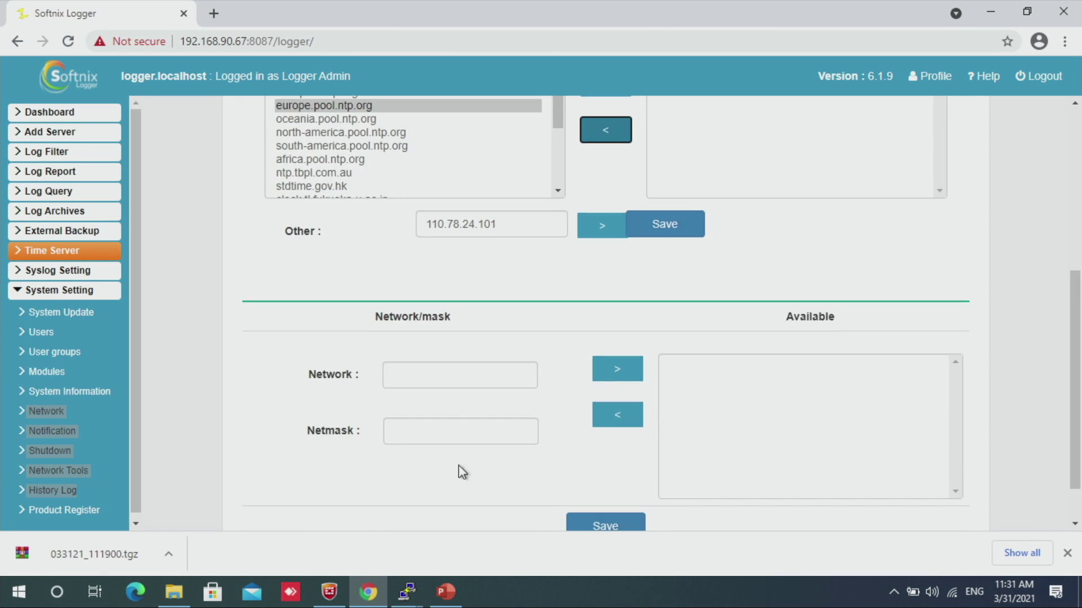
click(438, 374)
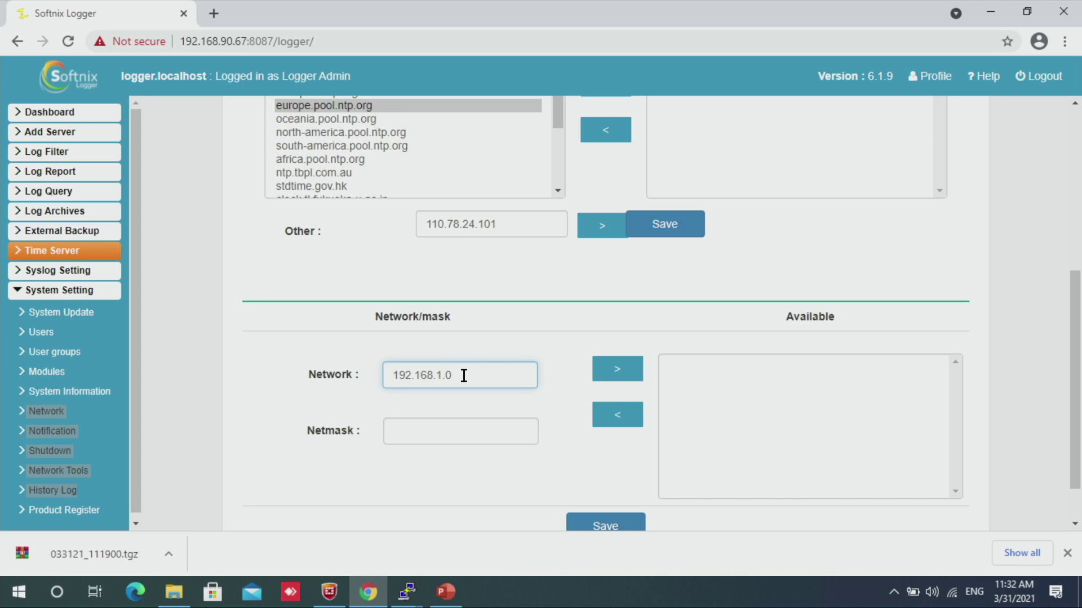
click(461, 442)
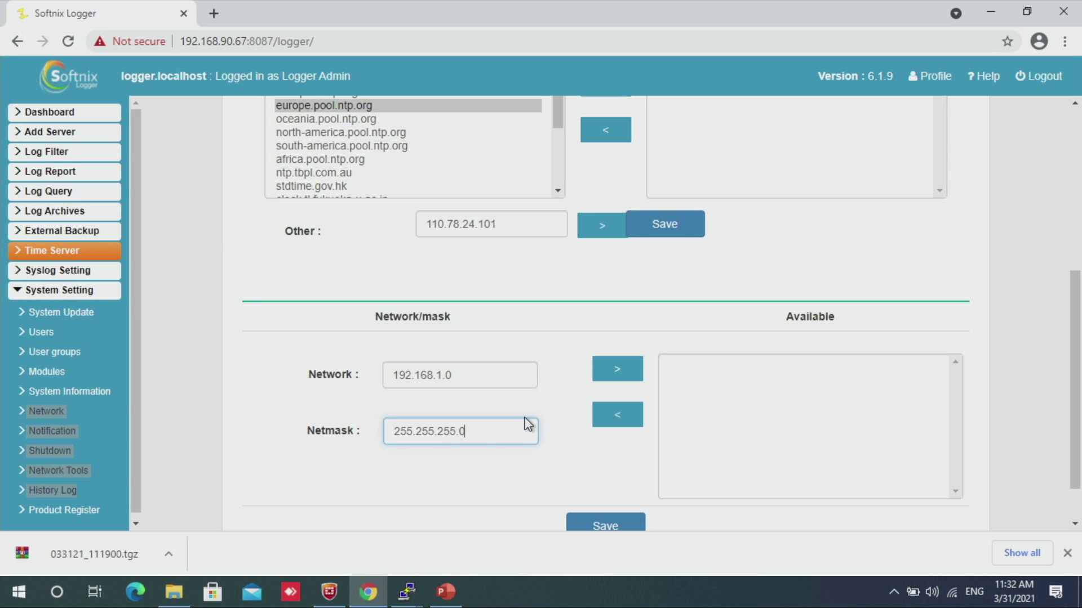
click(643, 374)
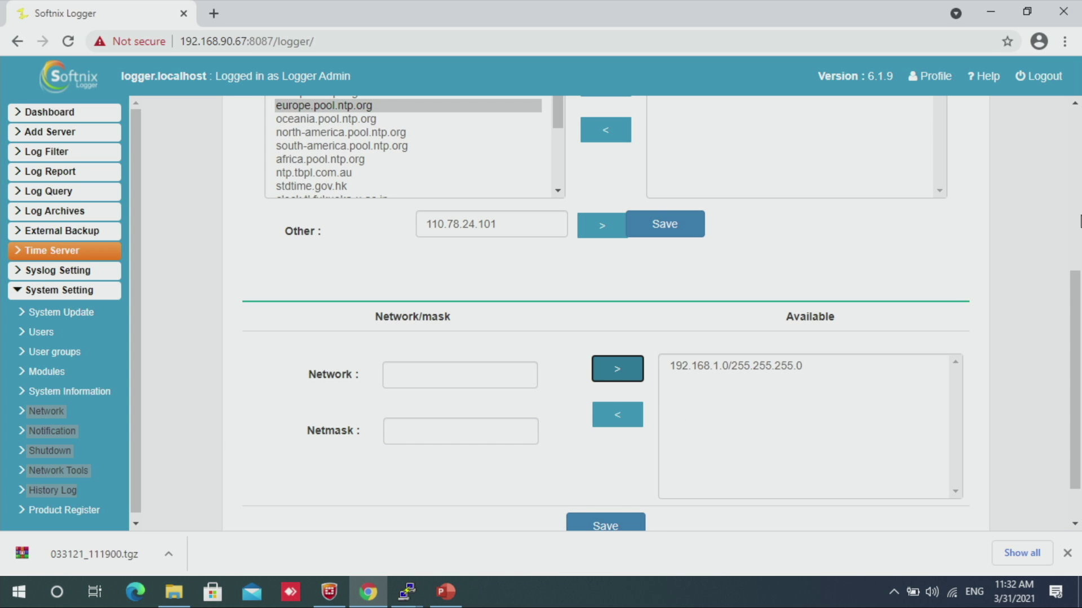
drag(1075, 315, 1076, 329)
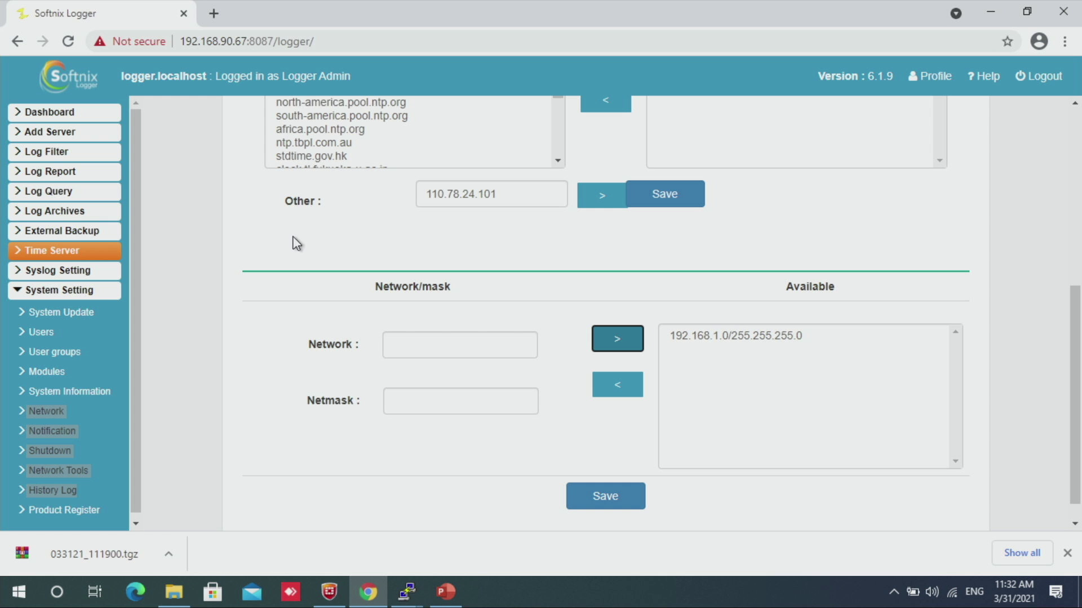
Examine the timezone and date options for setting the time manually, and compare them with the time server settings
drag(1076, 360, 1076, 169)
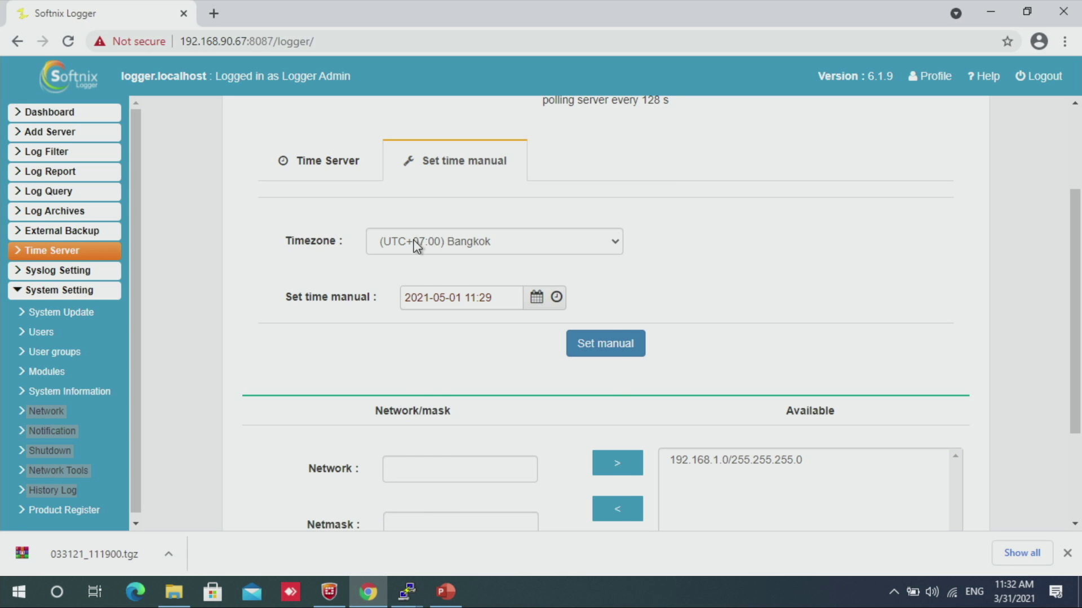
click(415, 242)
click(414, 242)
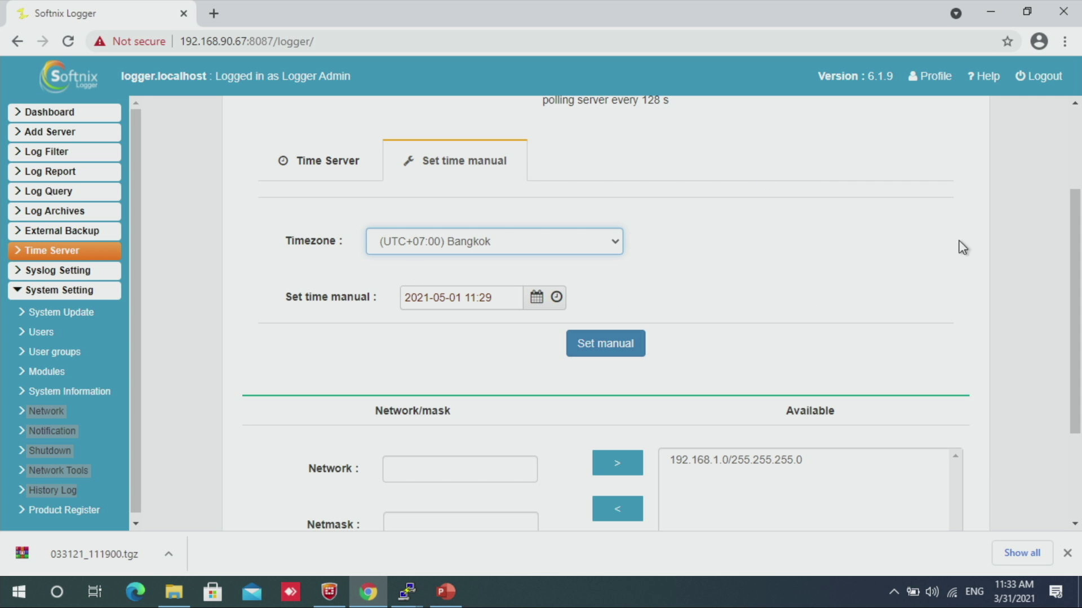
scroll(1079, 265, up, 3)
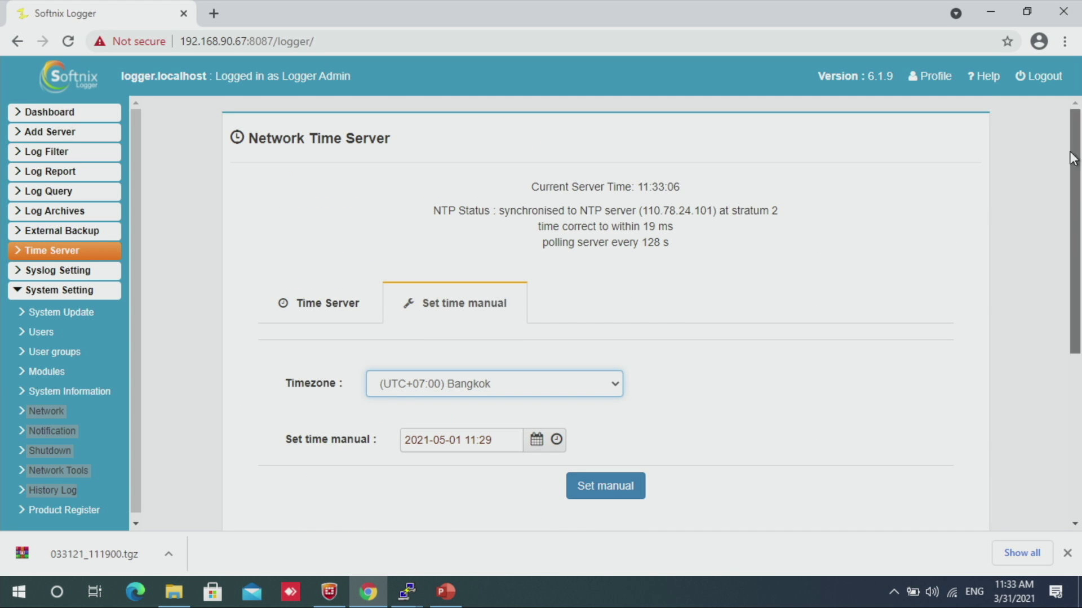
click(297, 313)
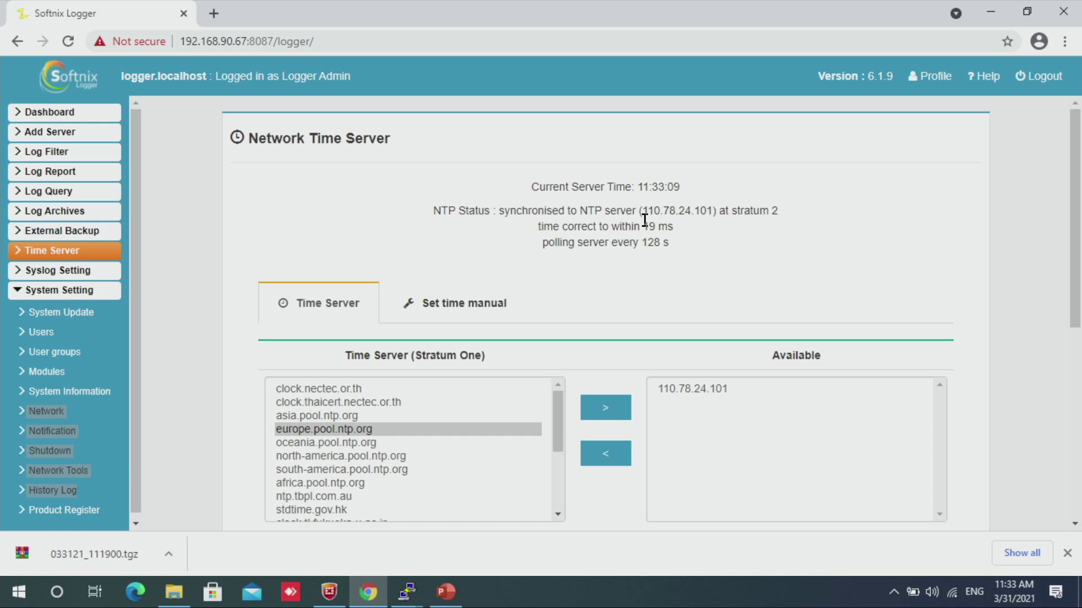
click(473, 309)
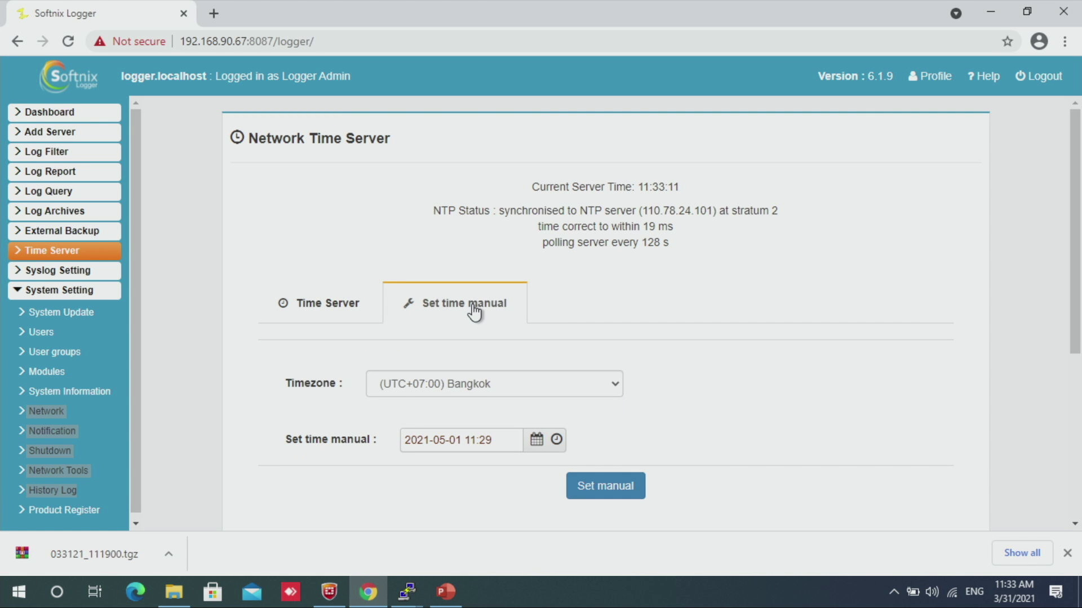
click(330, 310)
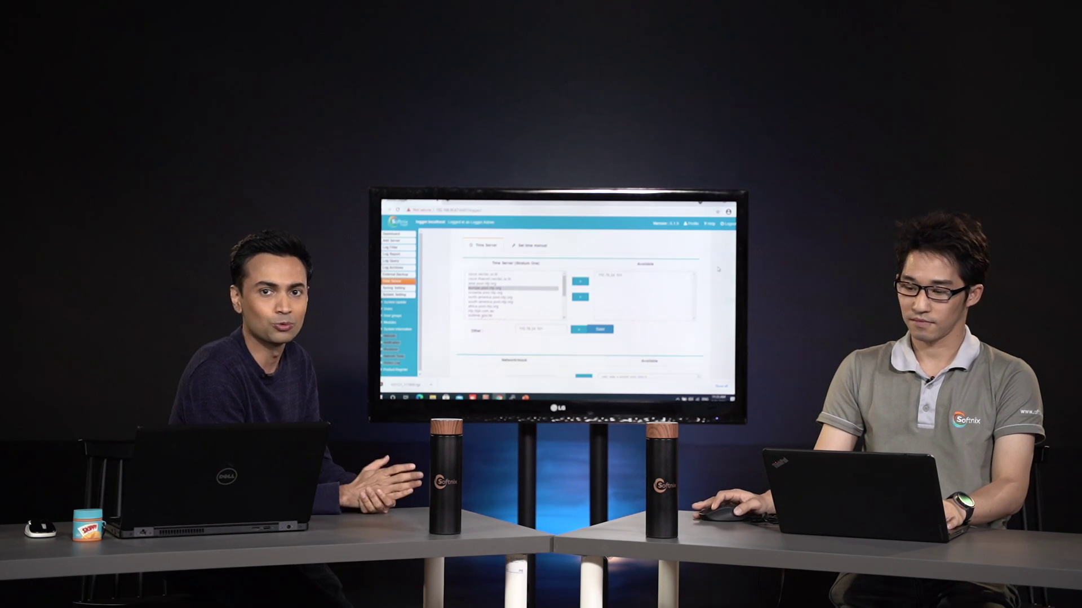
scroll(580, 304, up, 3)
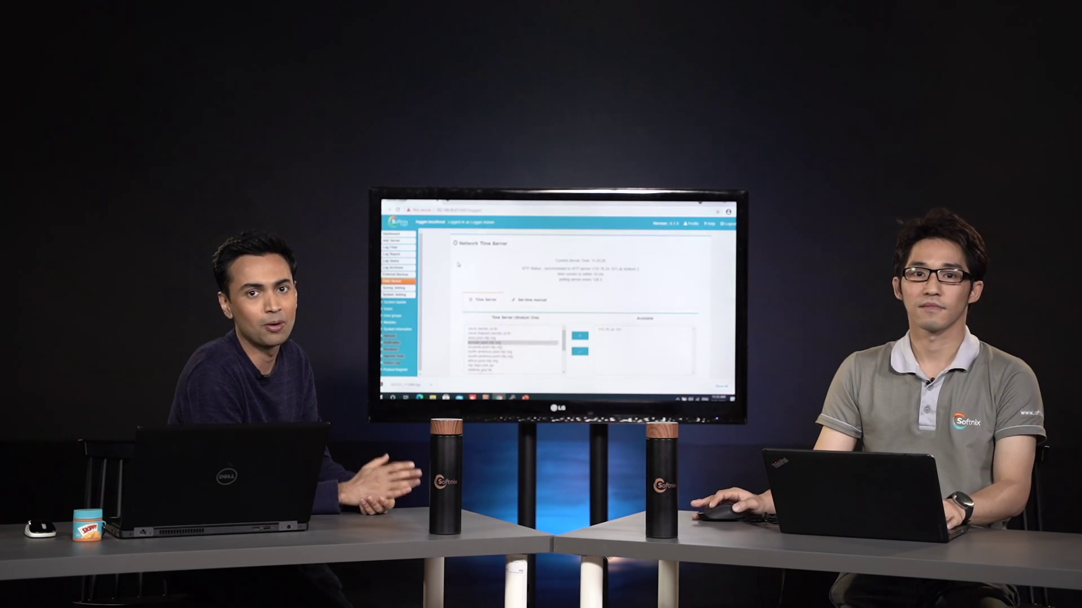